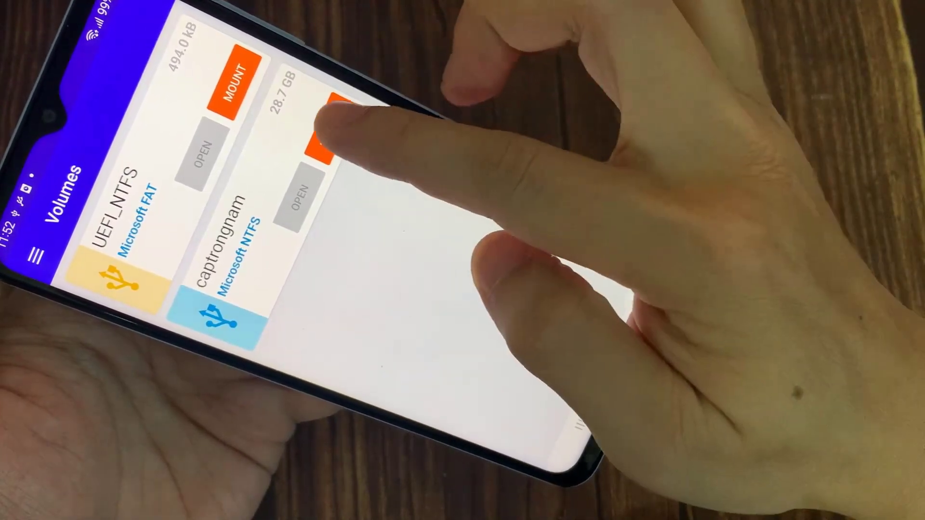
Mount the 28.7 GB captrongnam volume, granting storage access when asked
click(329, 126)
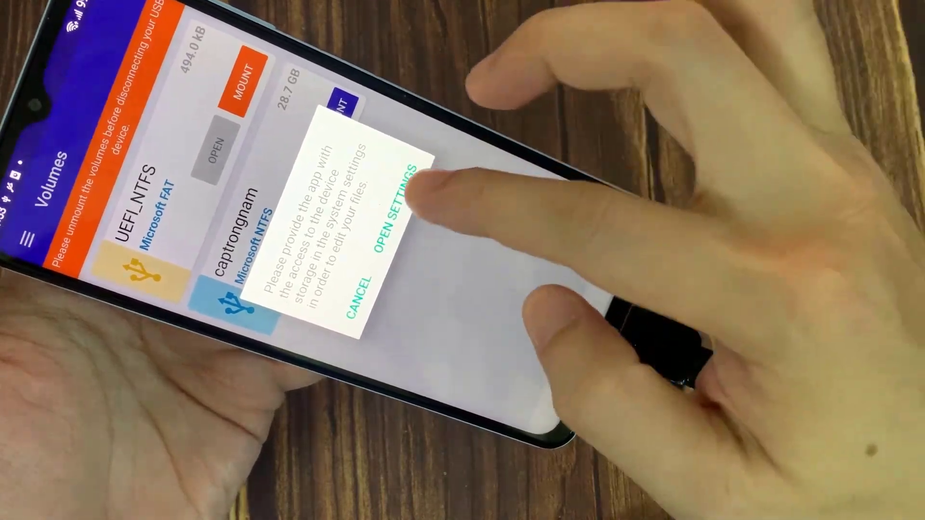
click(394, 210)
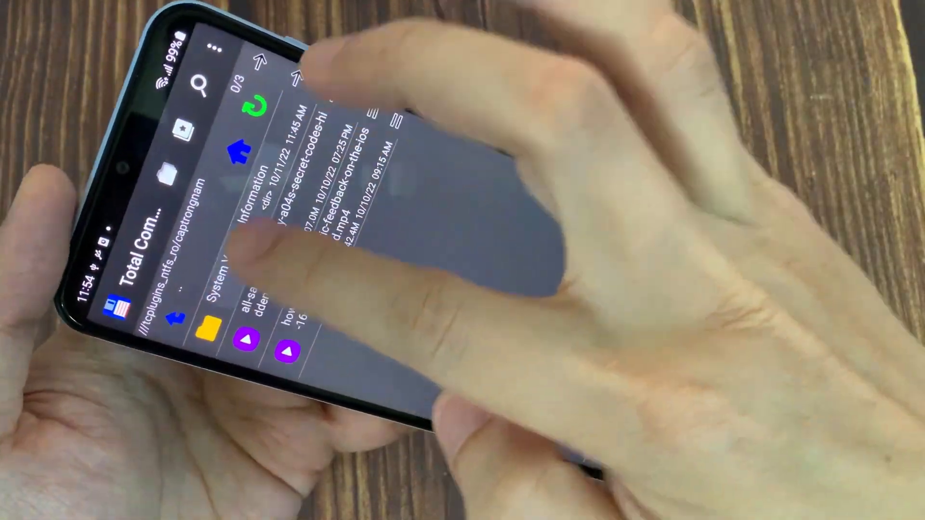
Open System Volume Information (IndexerVolumeGuid, WPSettings.dat), then return to the captrongnam root
click(249, 231)
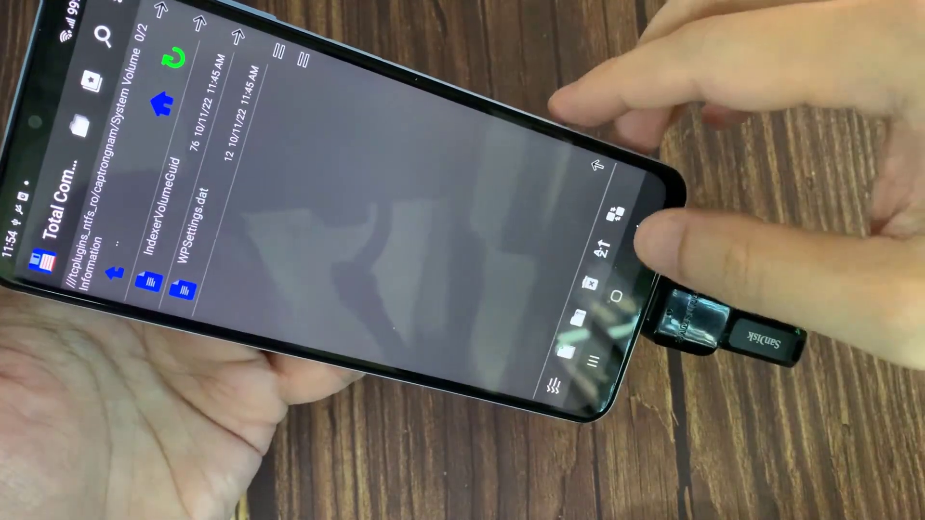
click(607, 216)
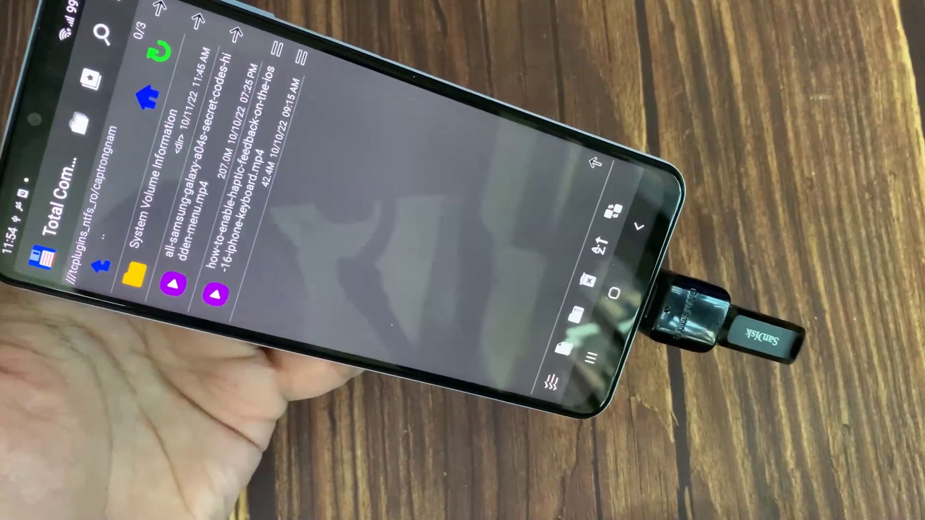